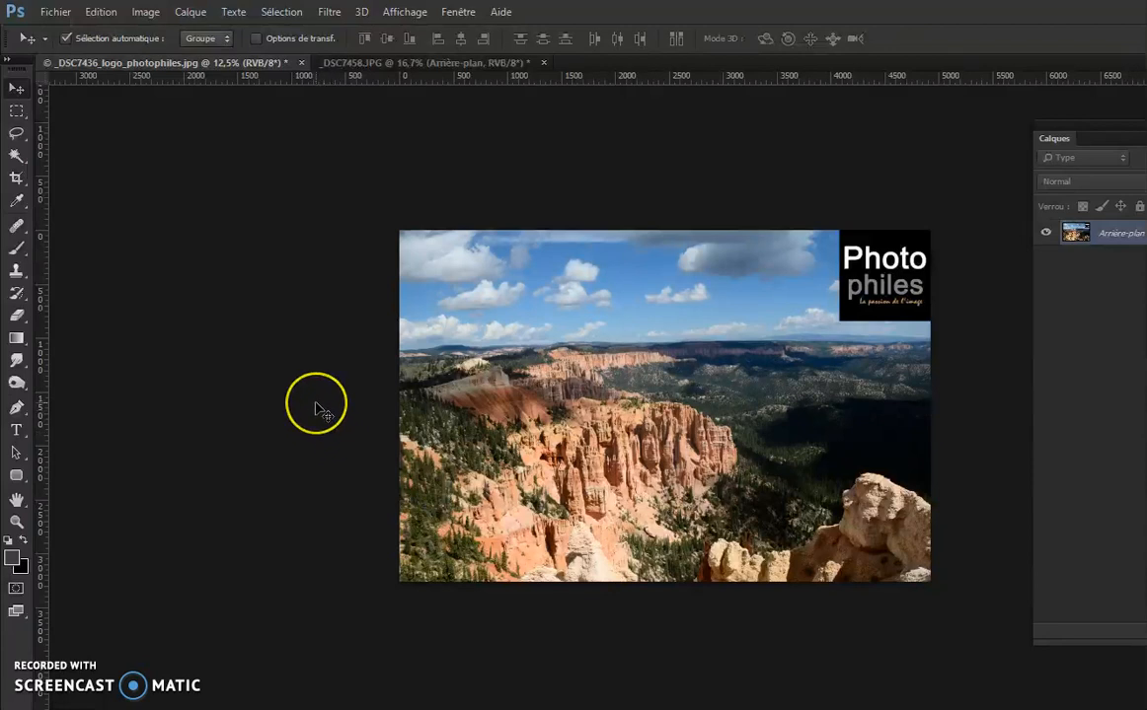
Open the file information of the photo _DSC7436_logo_photophiles.jpg.
key(ctrl+plus)
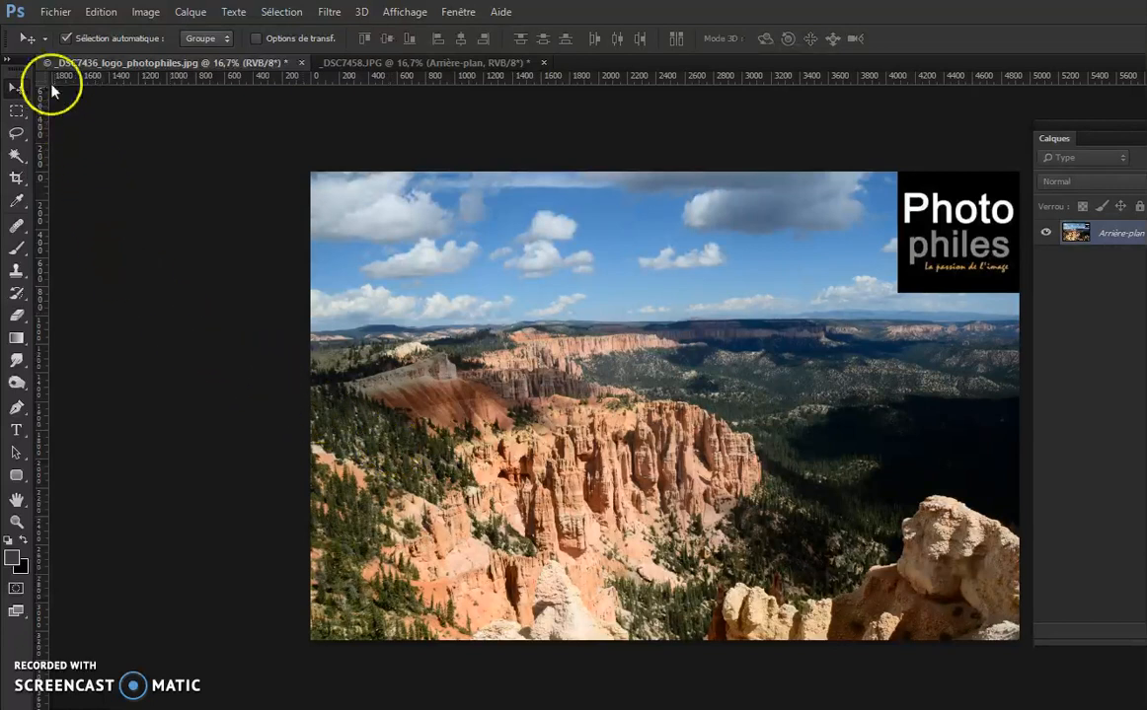
click(57, 18)
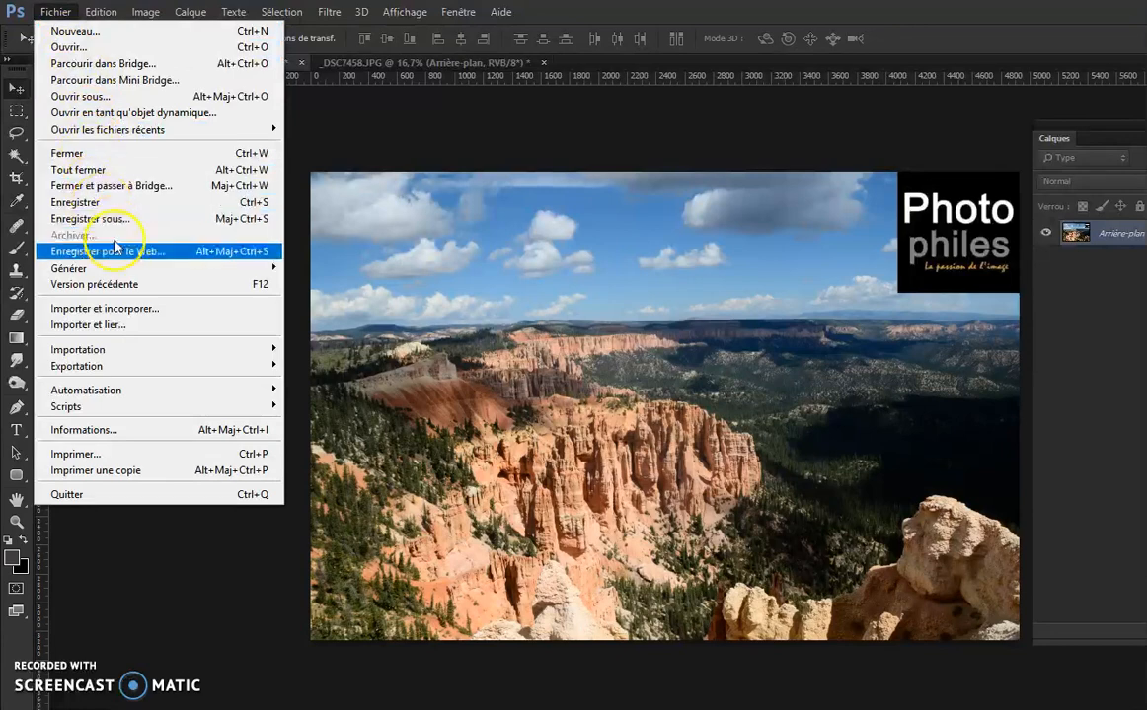
click(125, 437)
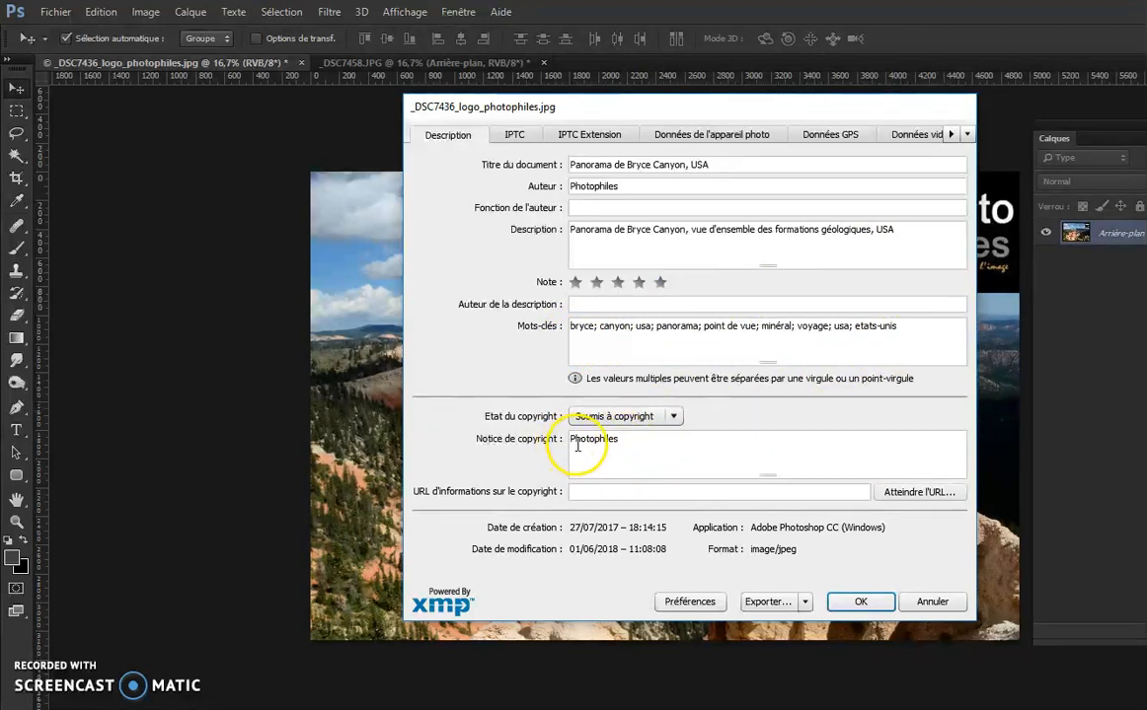
Try the copyright statuses Inconnu, Soumis à copyright and Domaine public, finishing on Soumis à copyright.
click(640, 419)
click(616, 437)
click(654, 419)
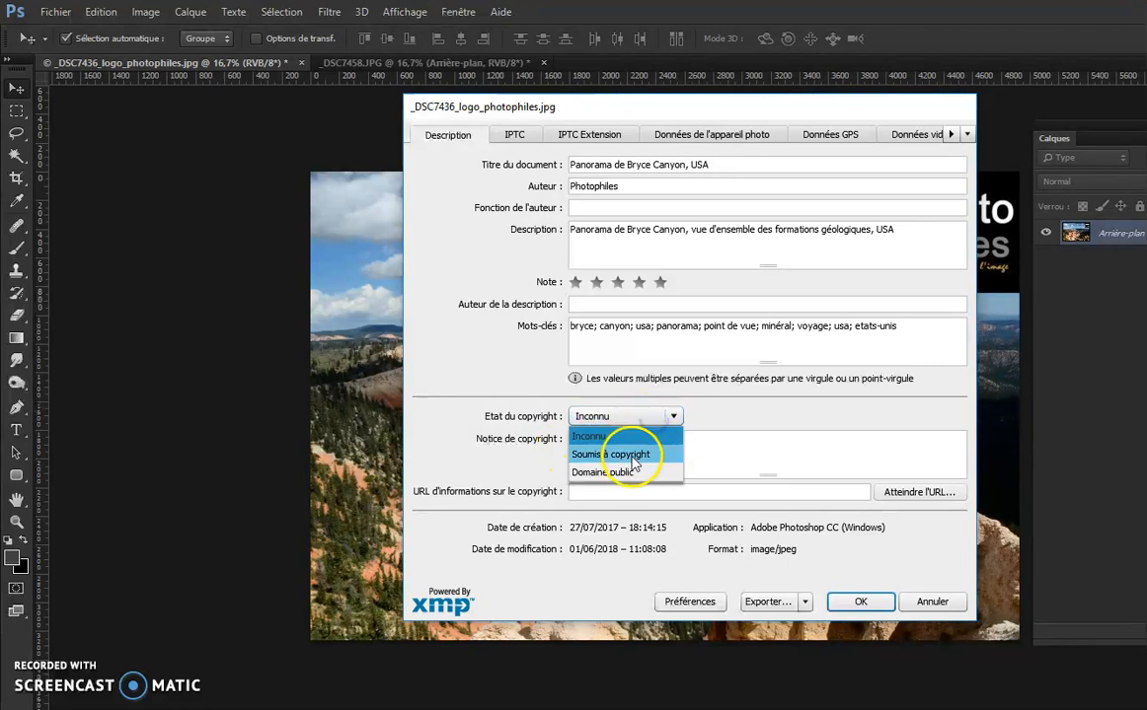
click(636, 455)
click(643, 416)
click(632, 470)
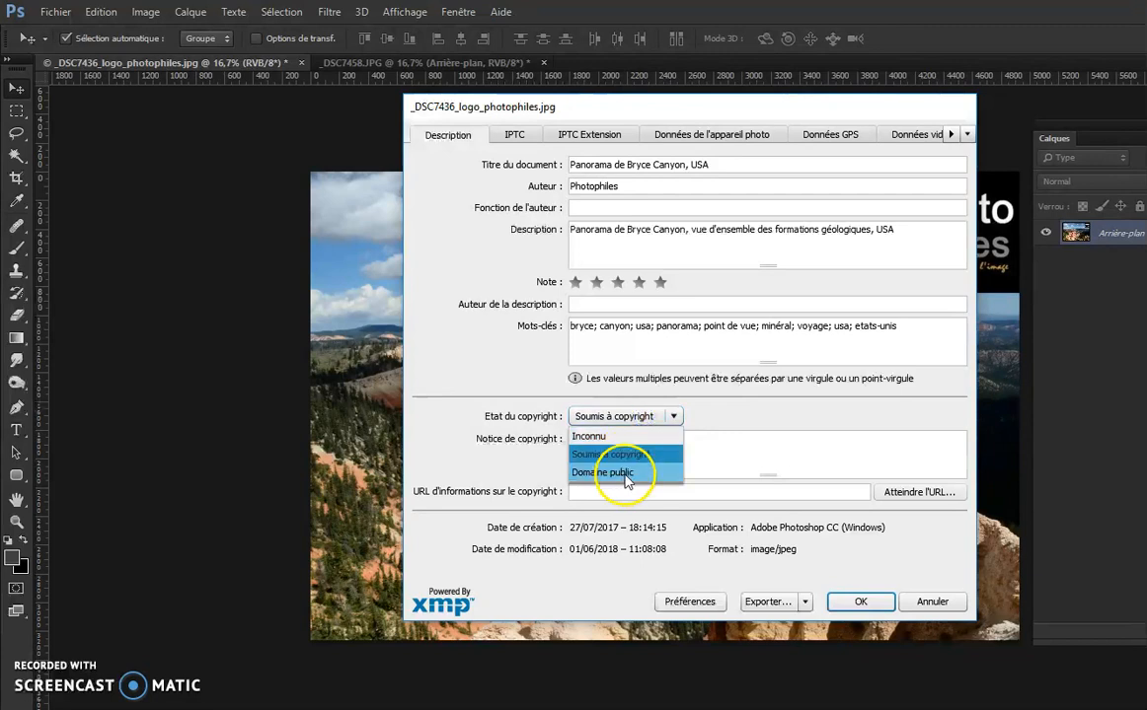
click(643, 420)
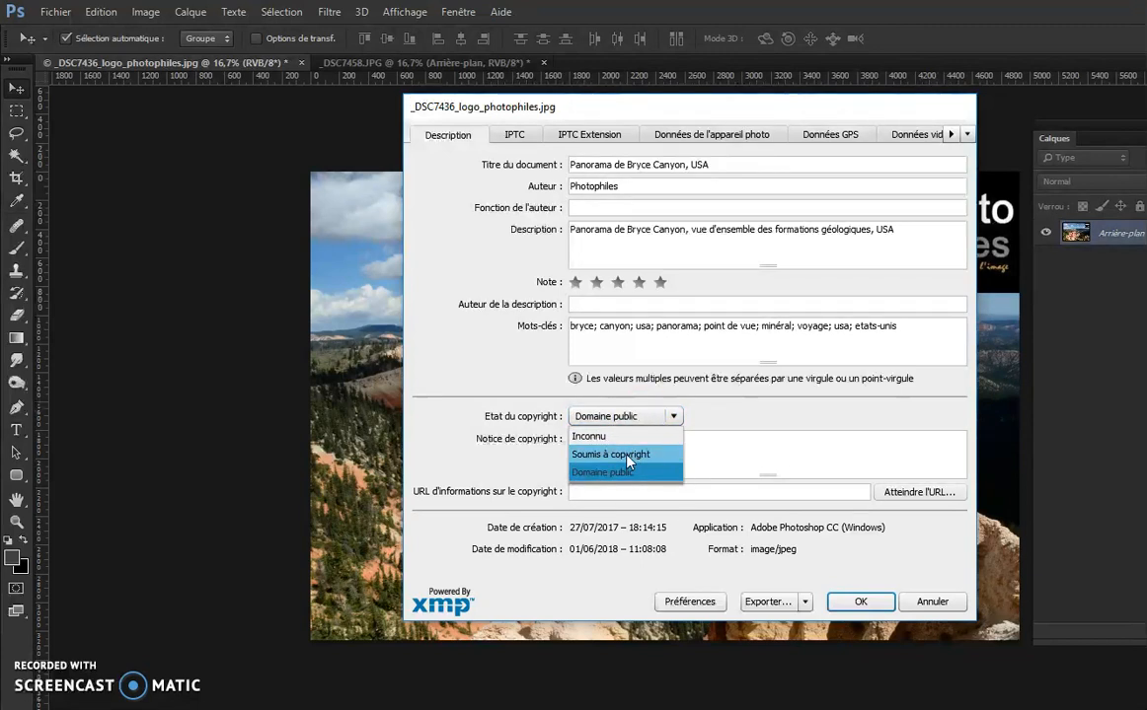
click(628, 462)
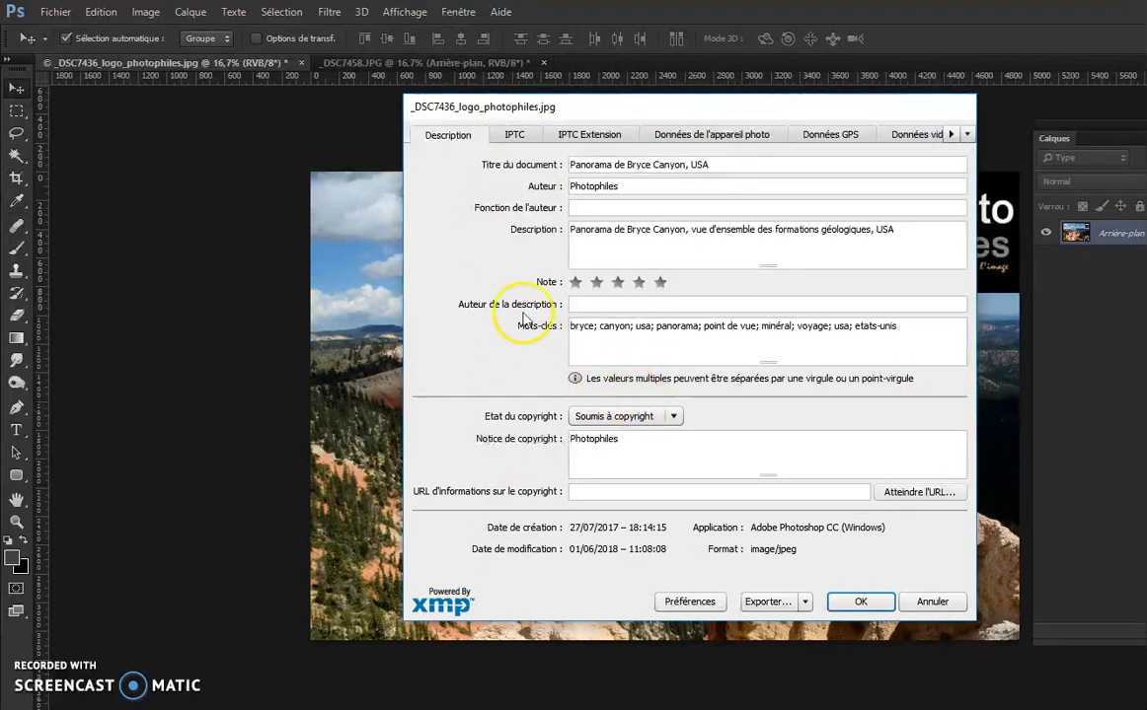
Examine the photo's camera, IPTC, GPS, video and audio metadata.
click(691, 138)
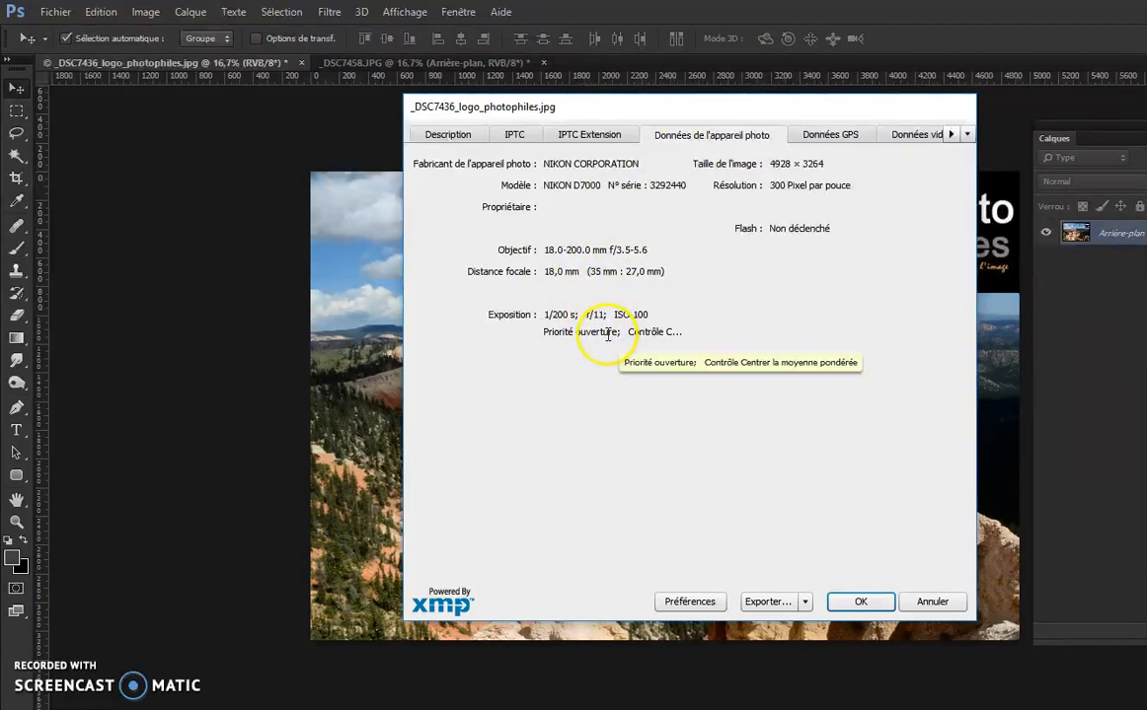
click(517, 136)
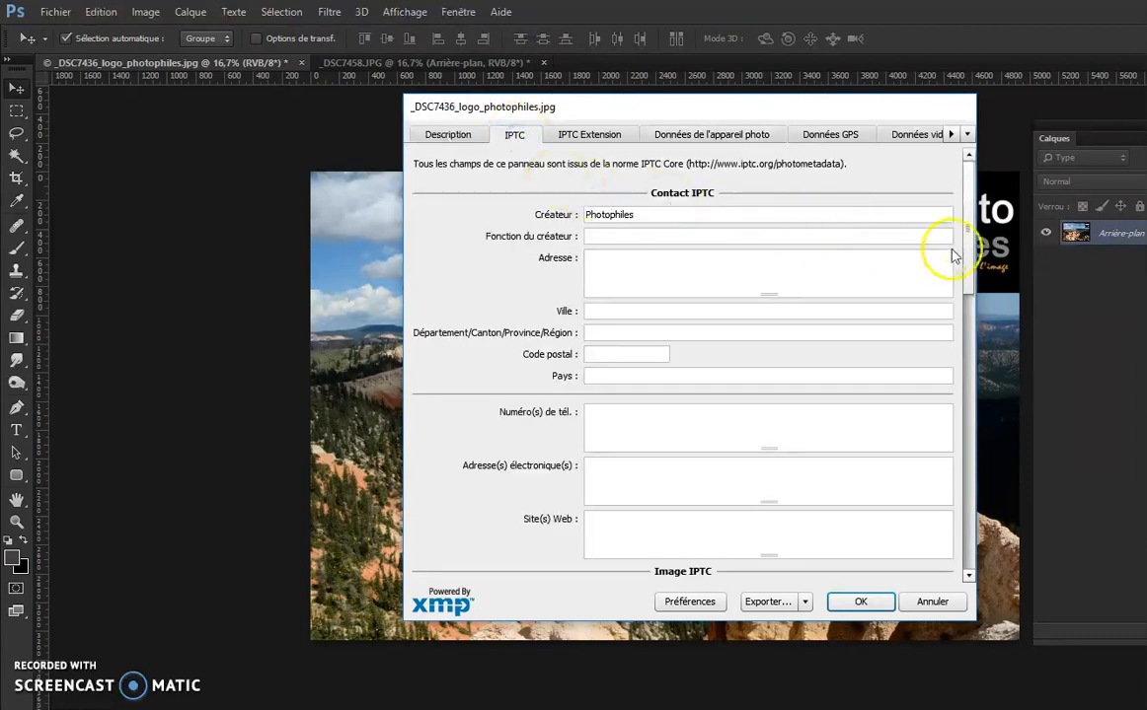
drag(965, 249, 946, 505)
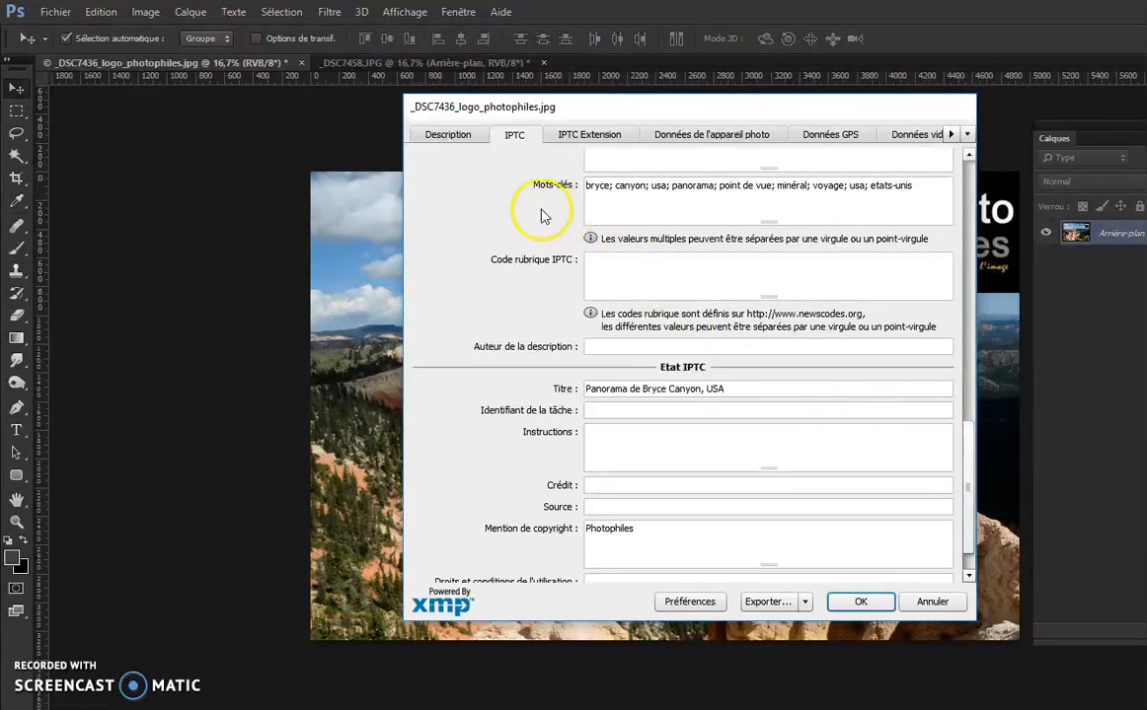
drag(962, 454, 972, 205)
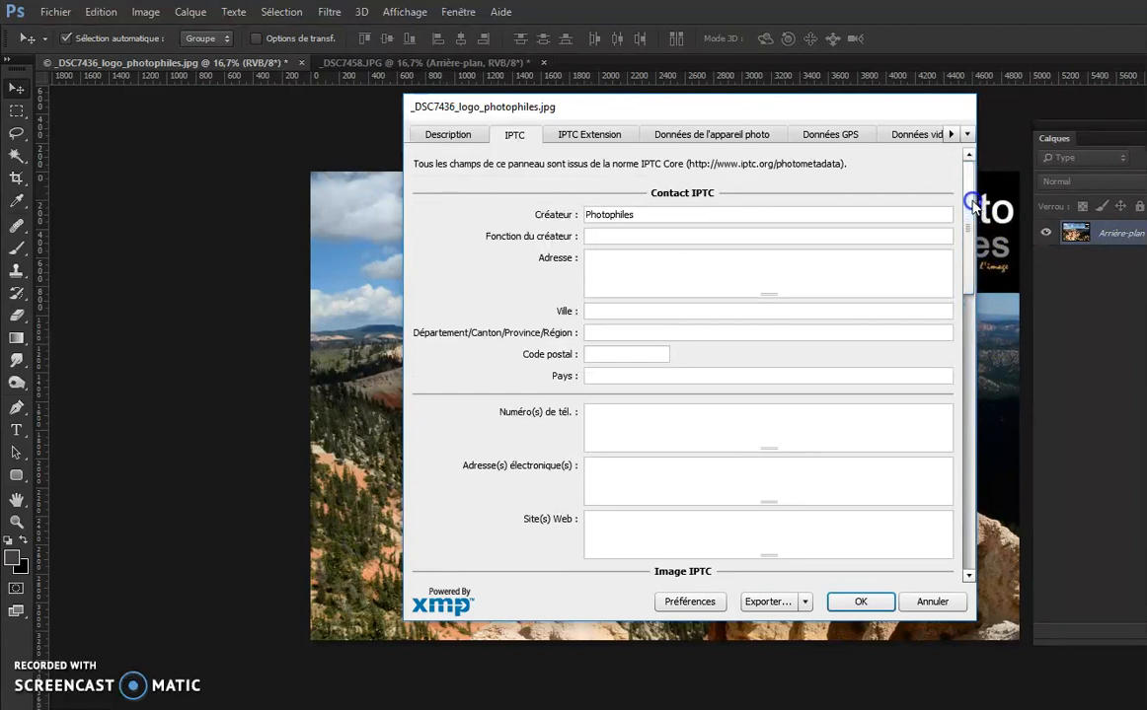
click(819, 136)
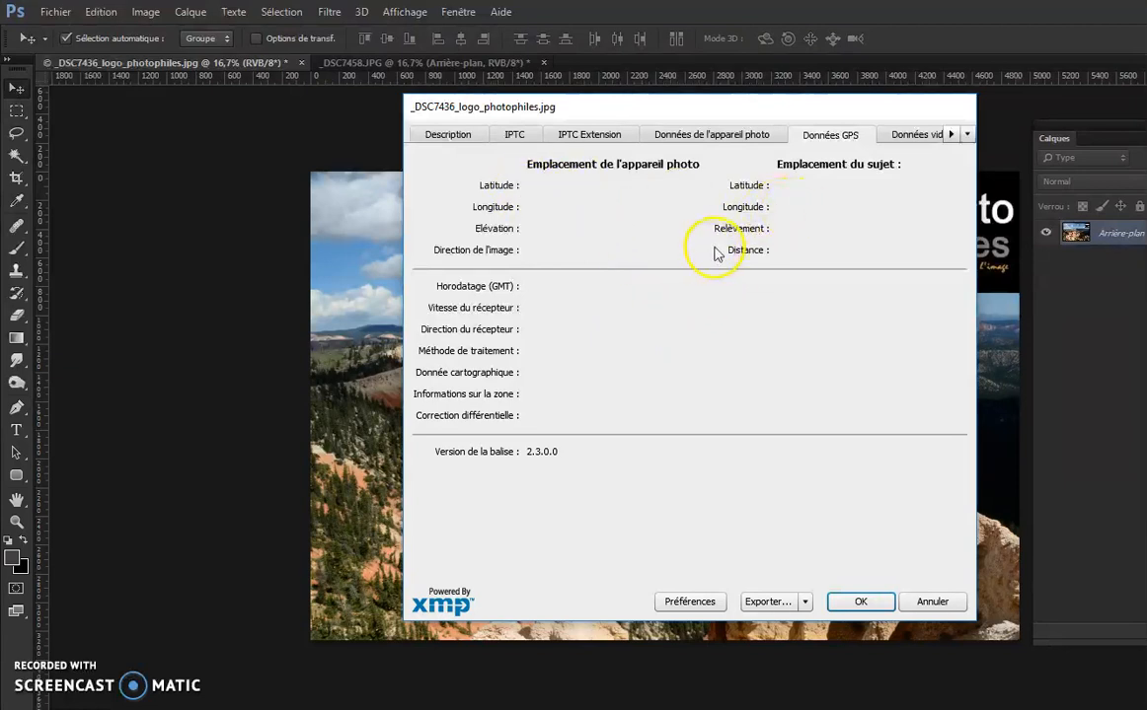
click(916, 135)
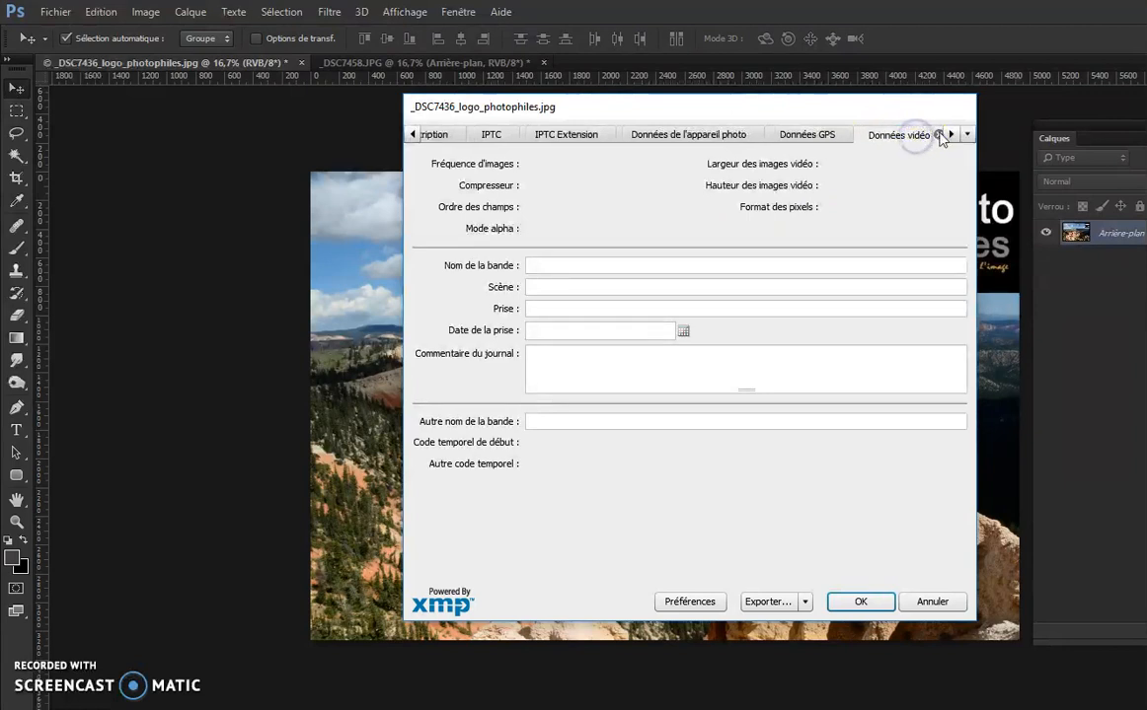
click(948, 135)
click(929, 138)
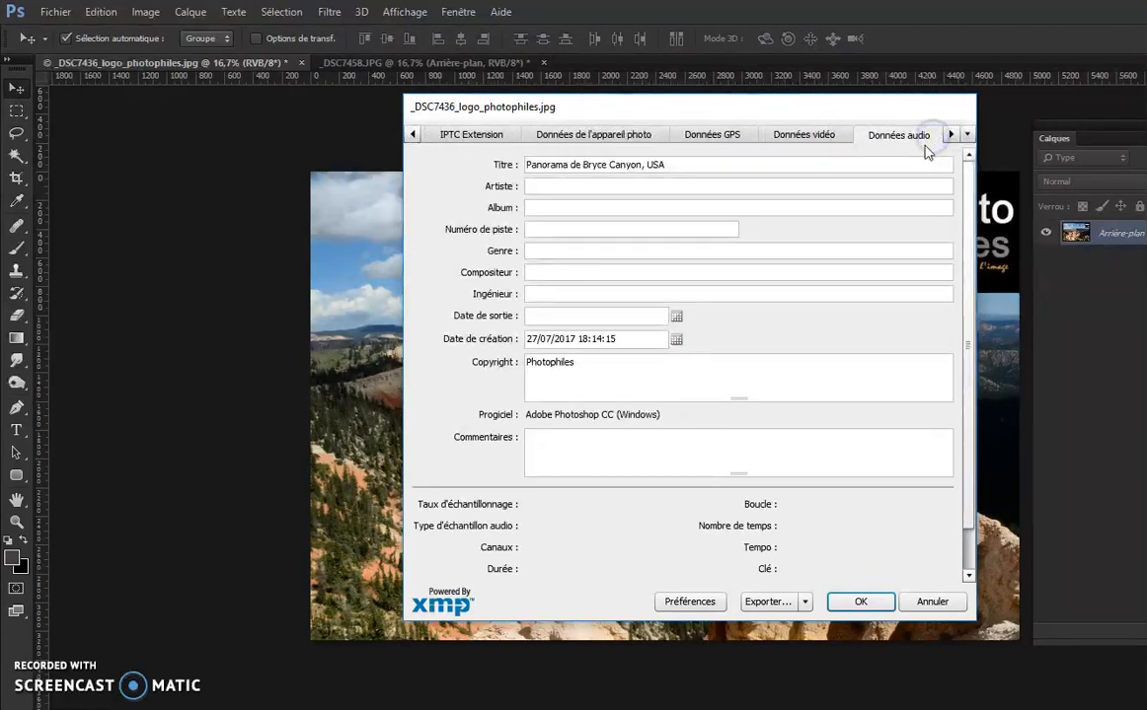
click(948, 138)
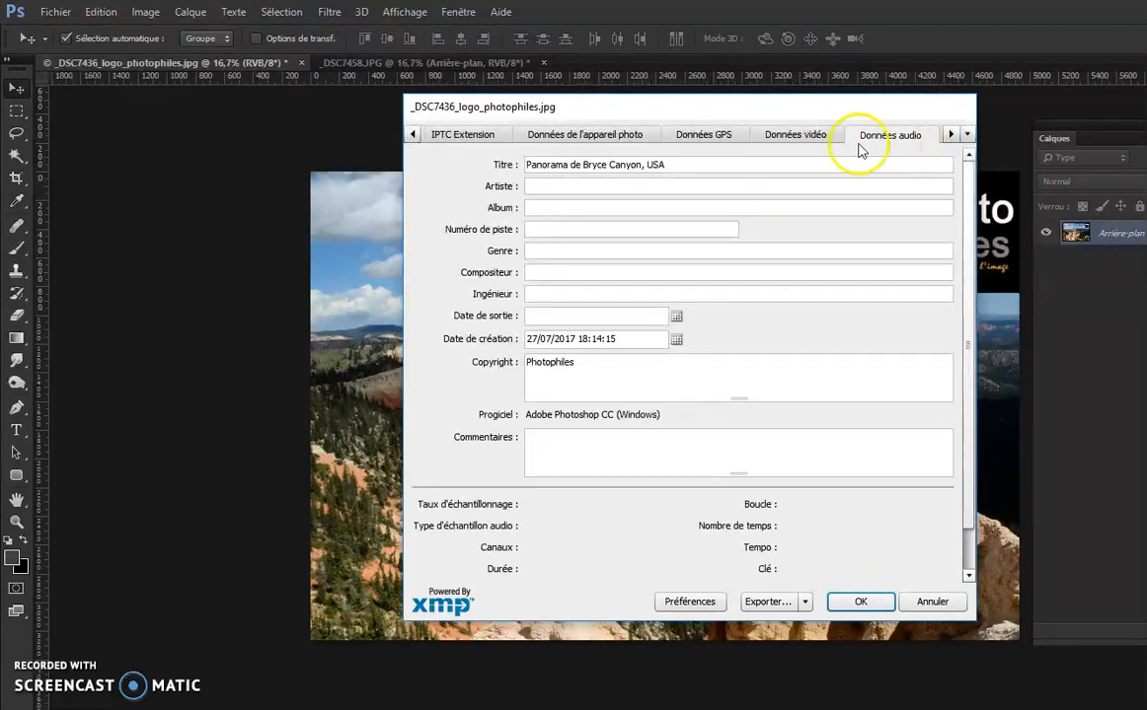
Review the camera data once more and return to the photo's description metadata.
click(413, 135)
click(414, 135)
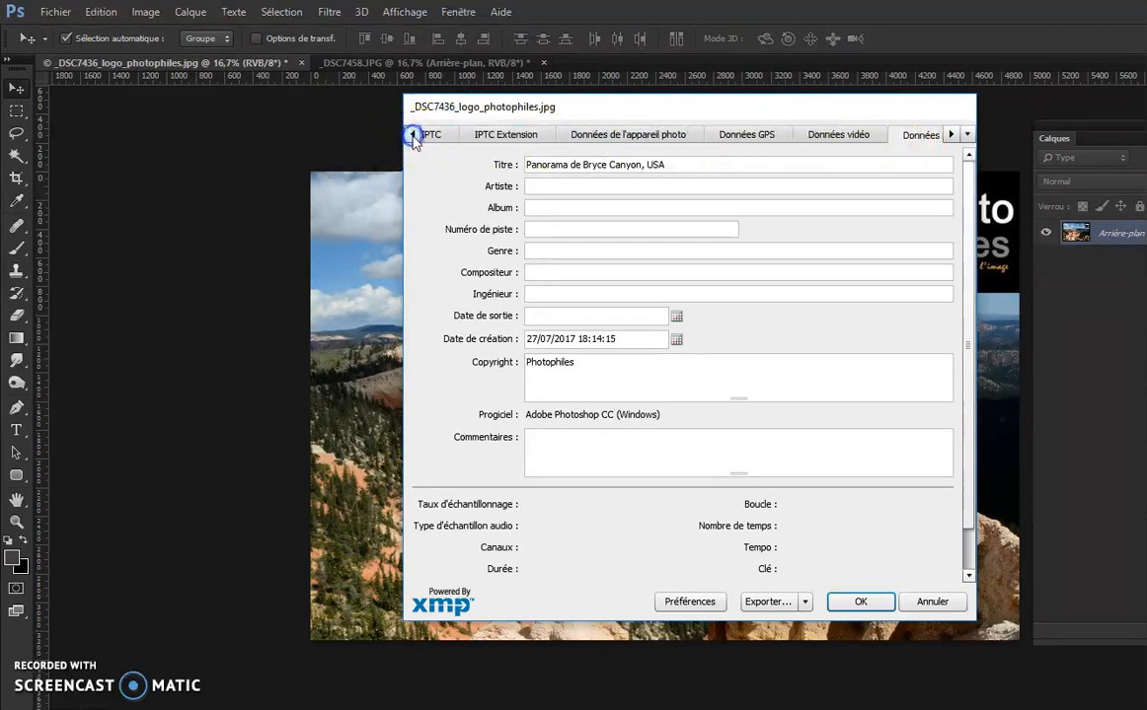
click(413, 136)
click(651, 135)
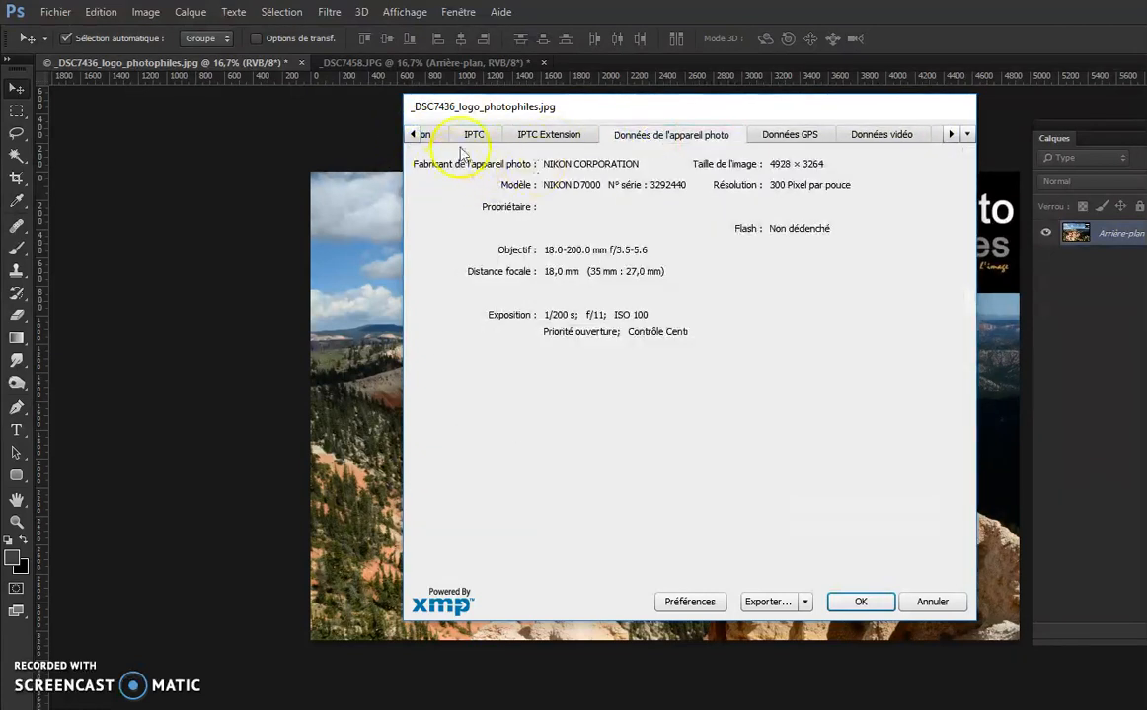
click(413, 135)
click(414, 135)
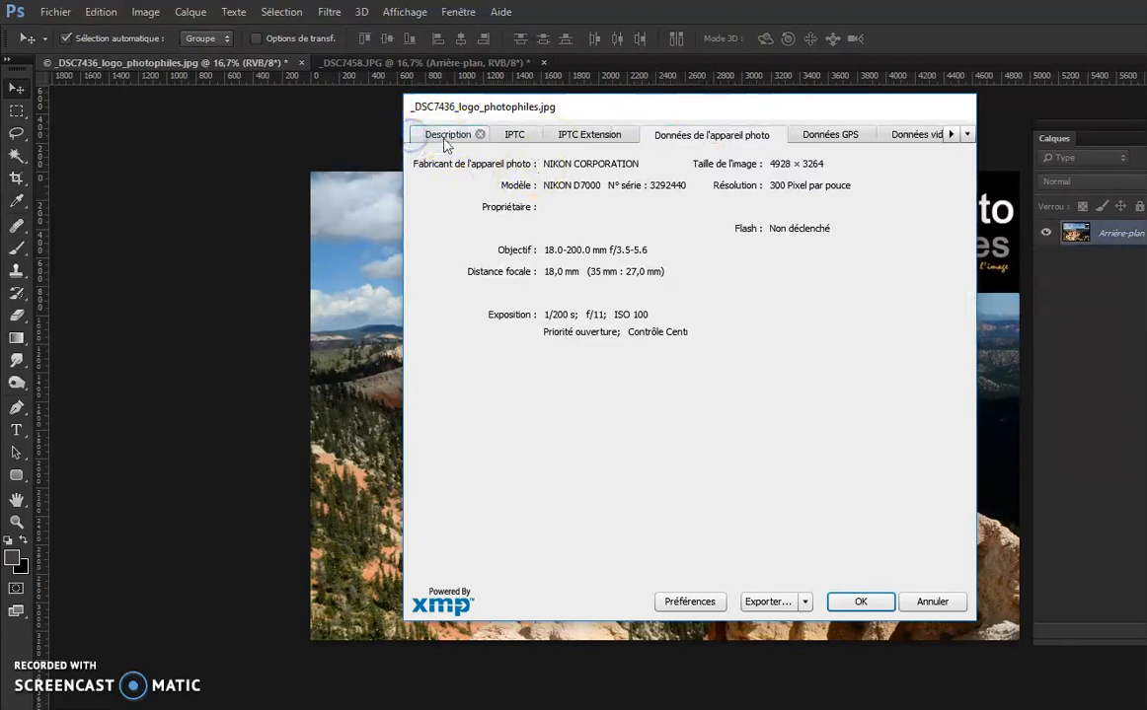
click(445, 141)
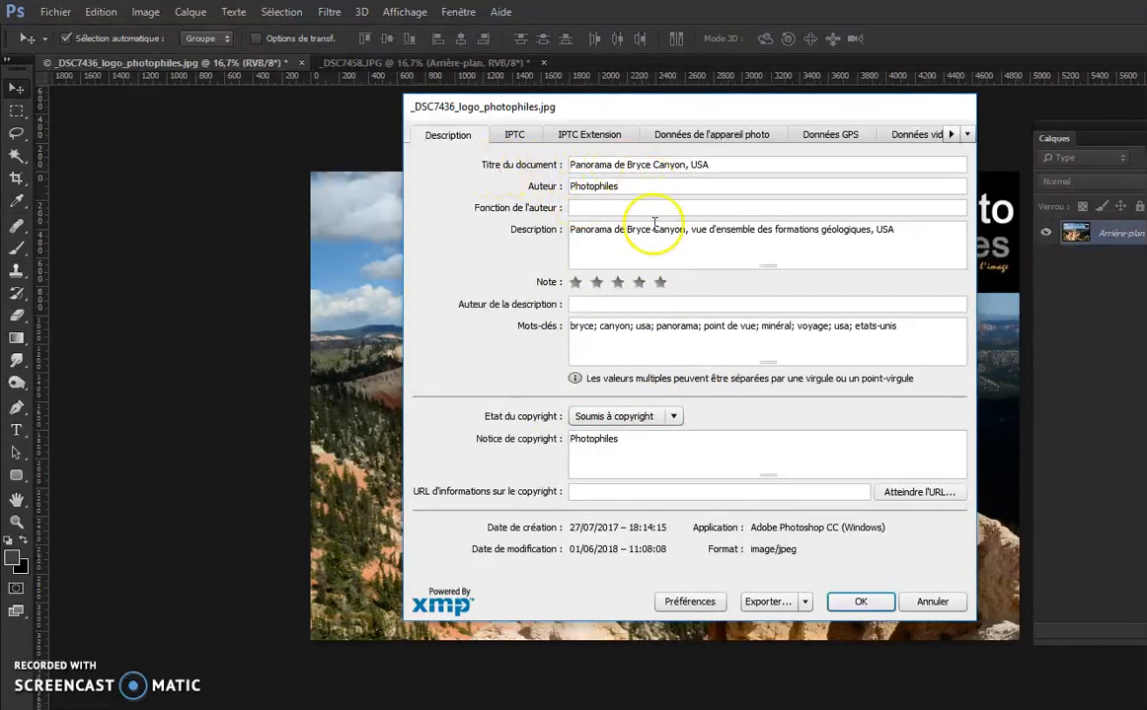
Export the photo's metadata to the N°24 Metadonnees folder as bryce_canyon_panorama.xmp and accept the file information.
click(771, 603)
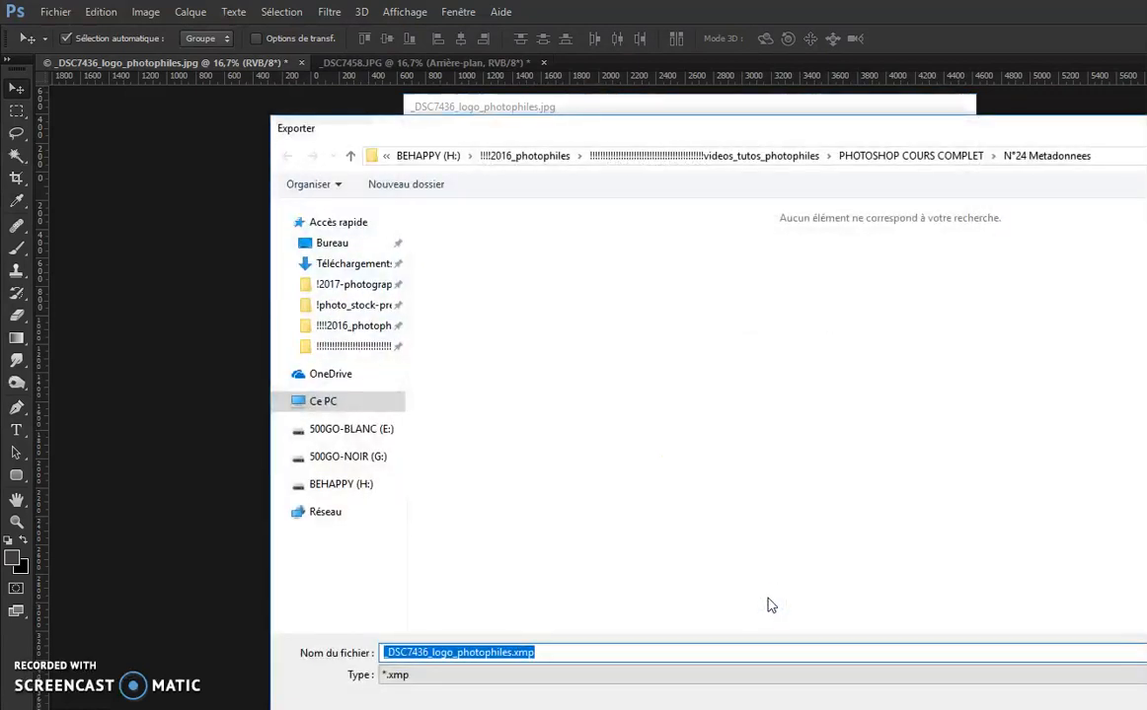
drag(594, 128, 413, 49)
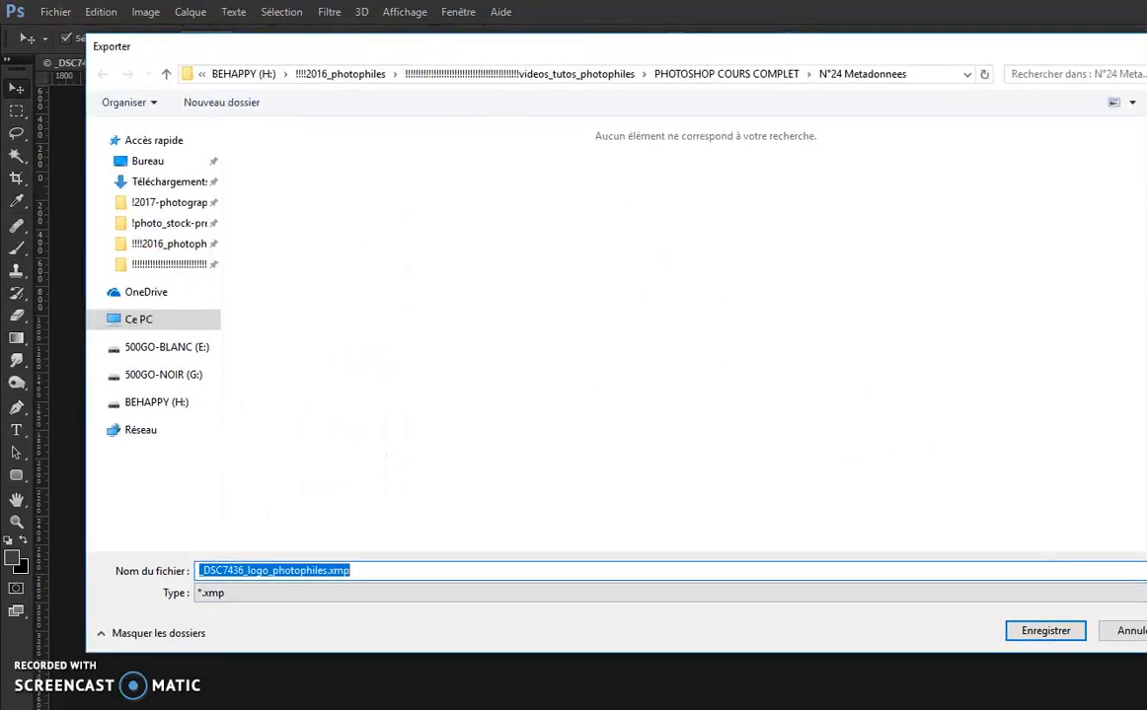
drag(1145, 650, 727, 551)
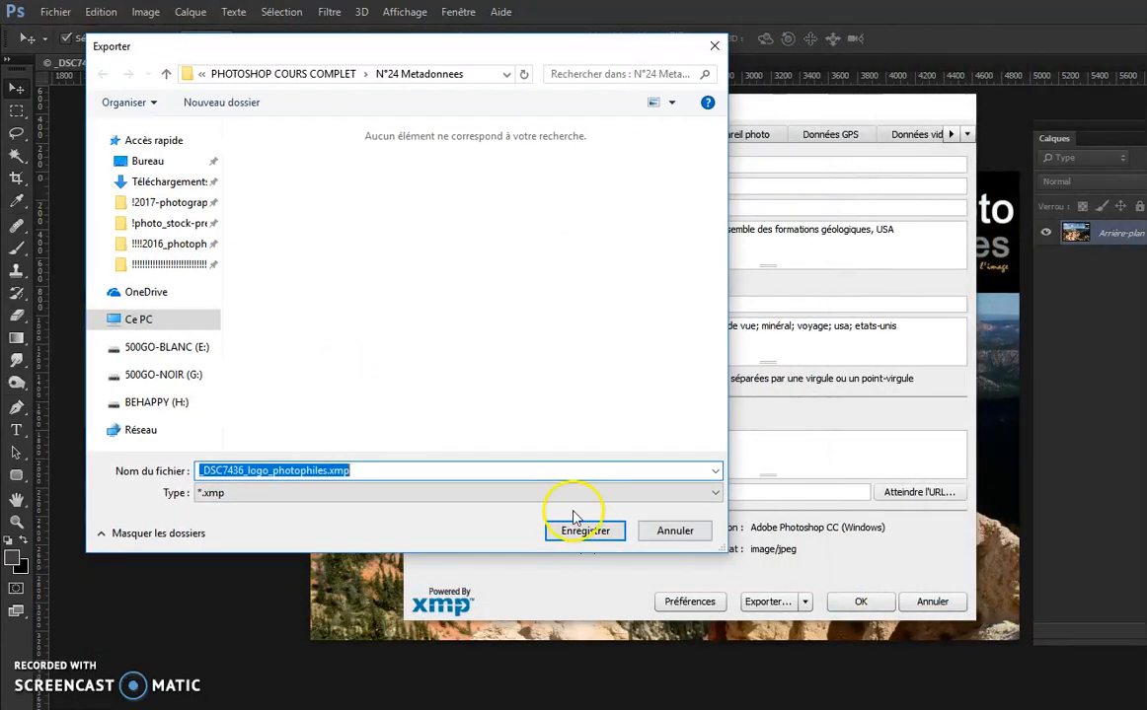
click(324, 472)
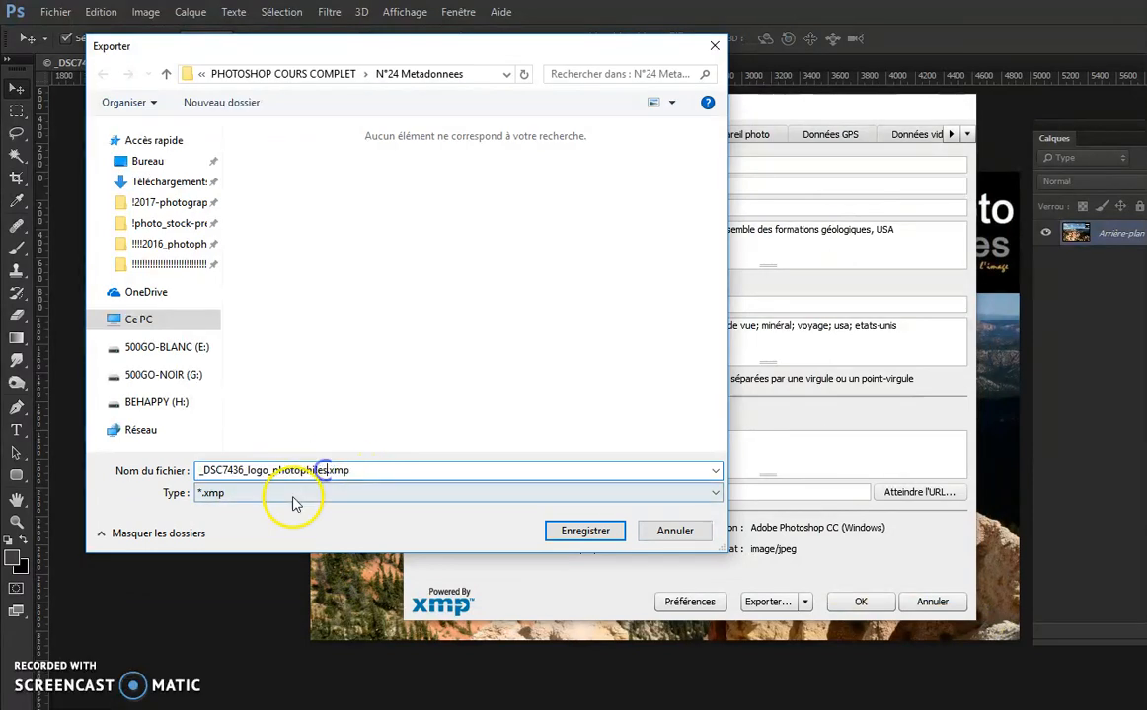
double_click(218, 474)
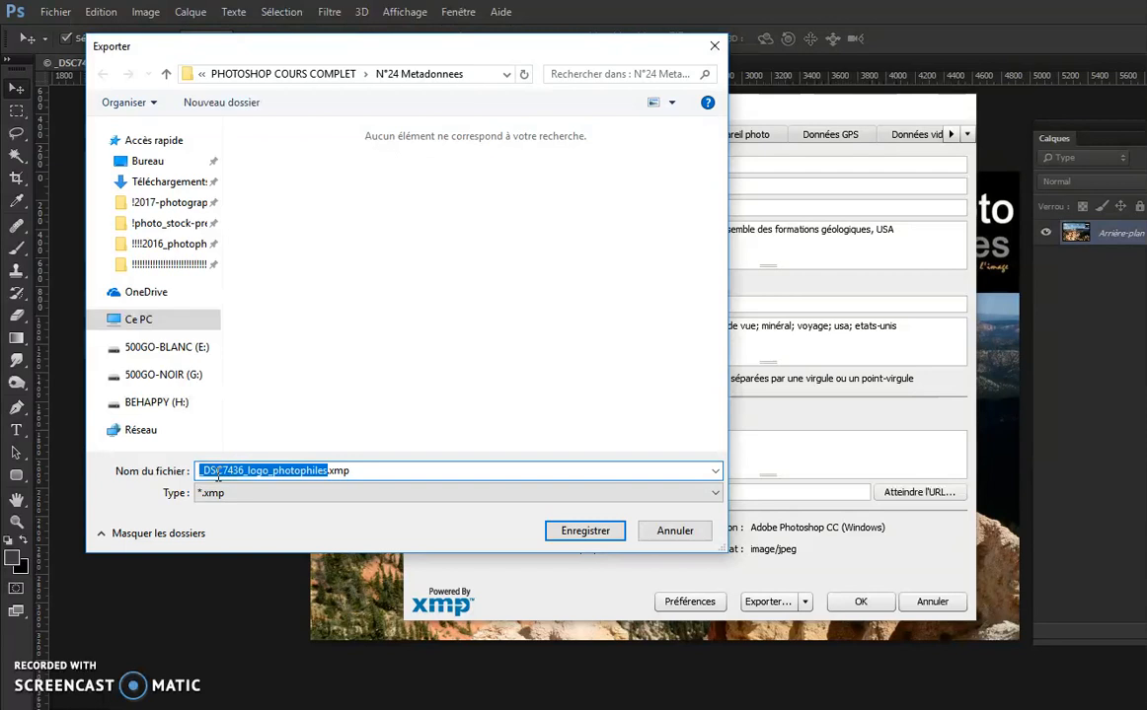
text(bryce_cany)
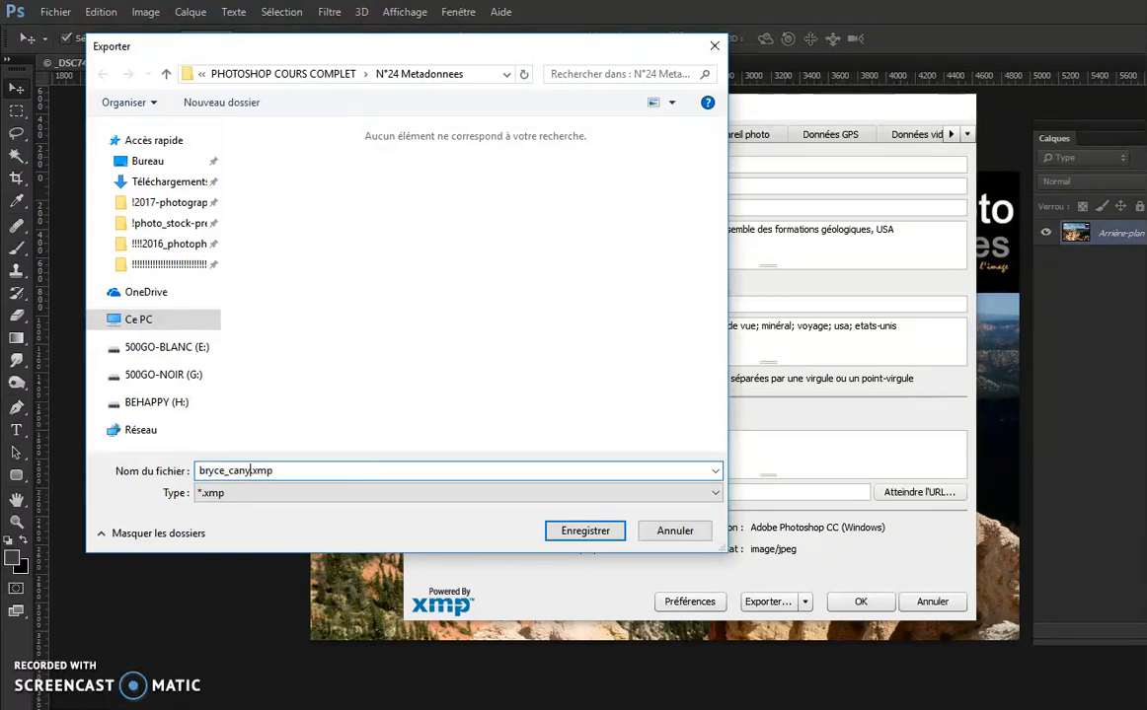
text(norama)
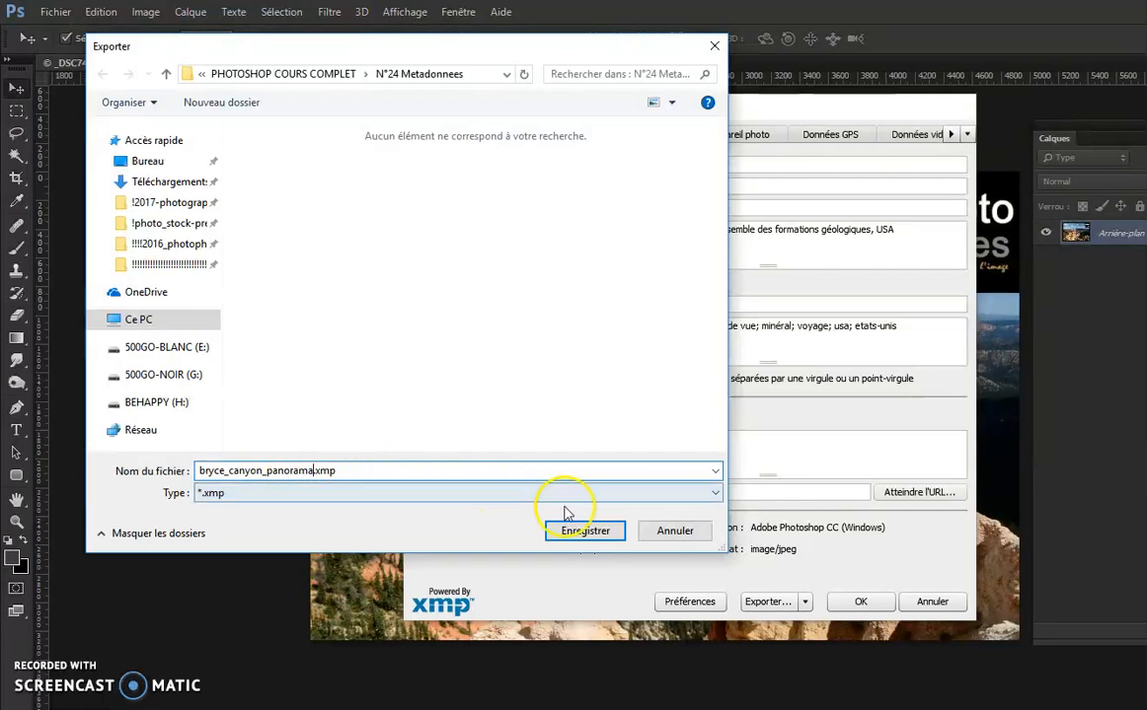
click(592, 534)
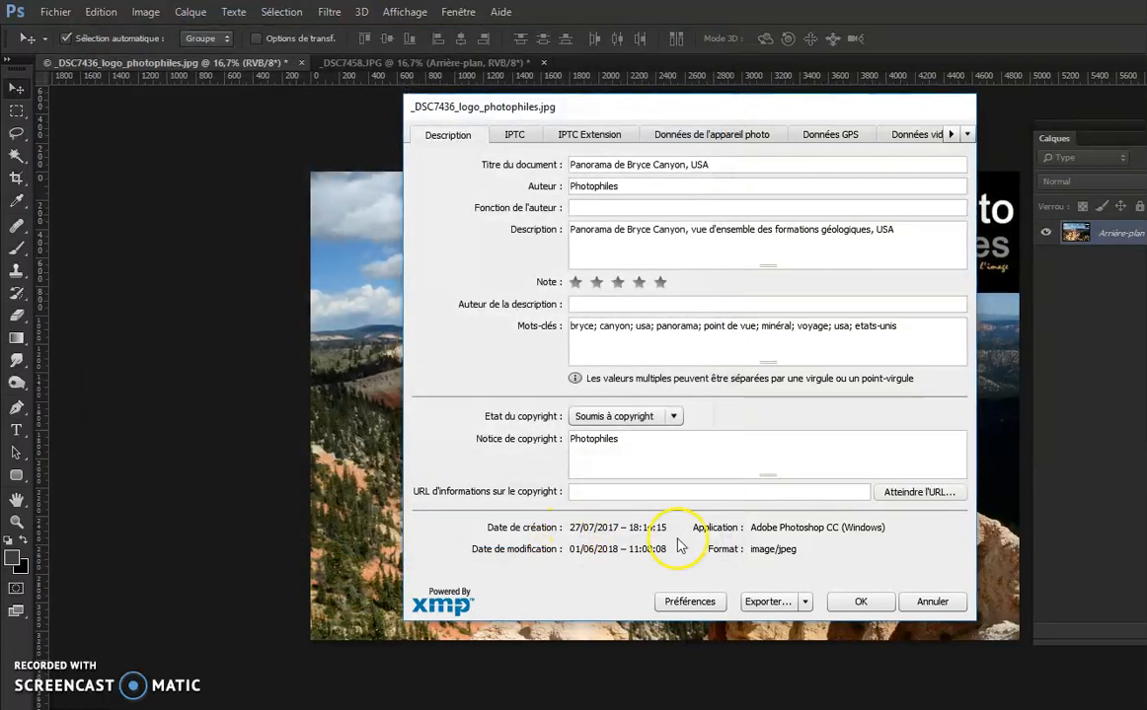
click(862, 602)
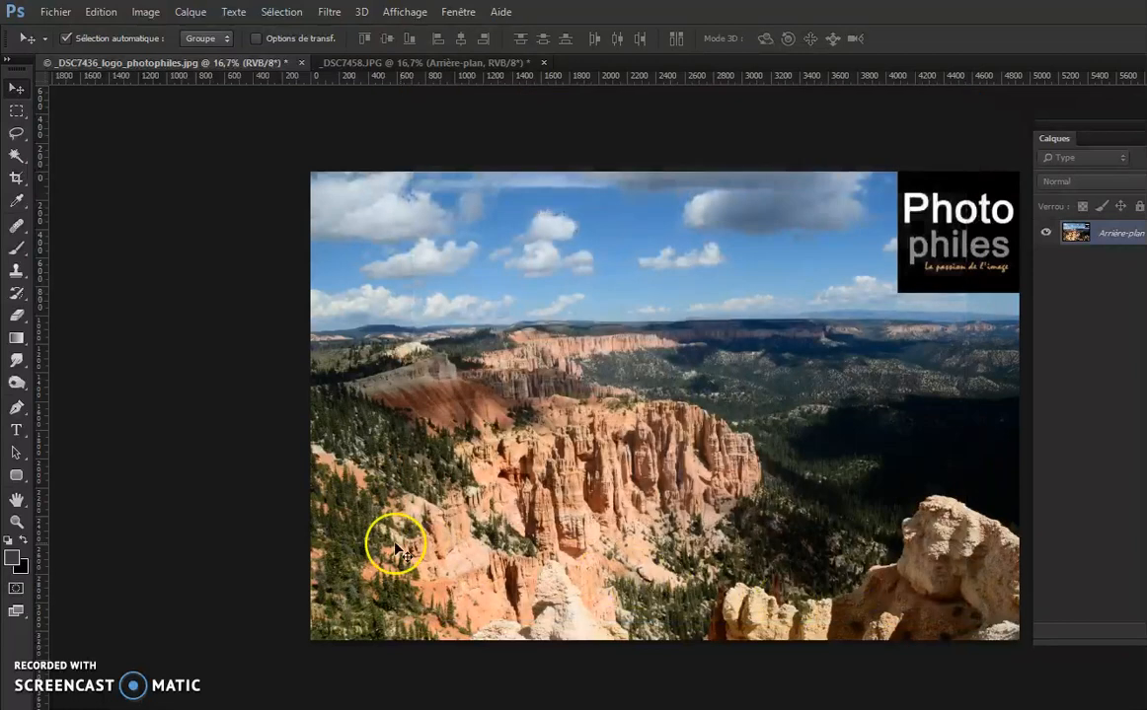
Switch to the photo _DSC7458.JPG and open its file information.
click(367, 63)
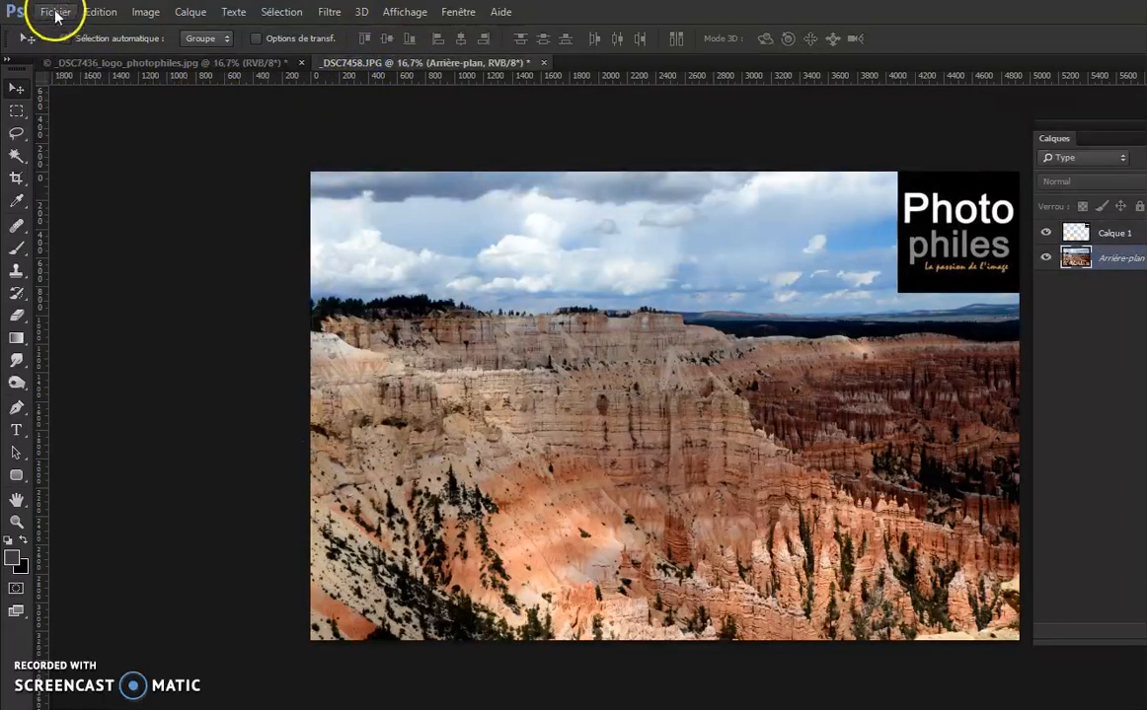
click(56, 12)
click(141, 429)
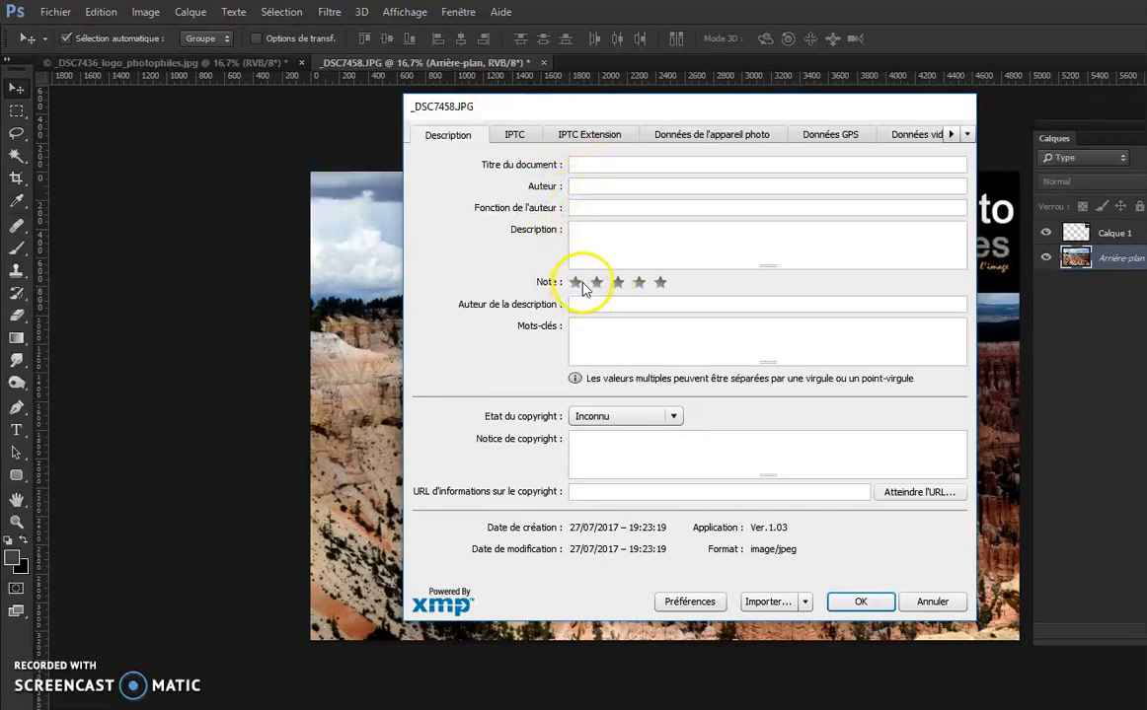
drag(581, 108, 374, 93)
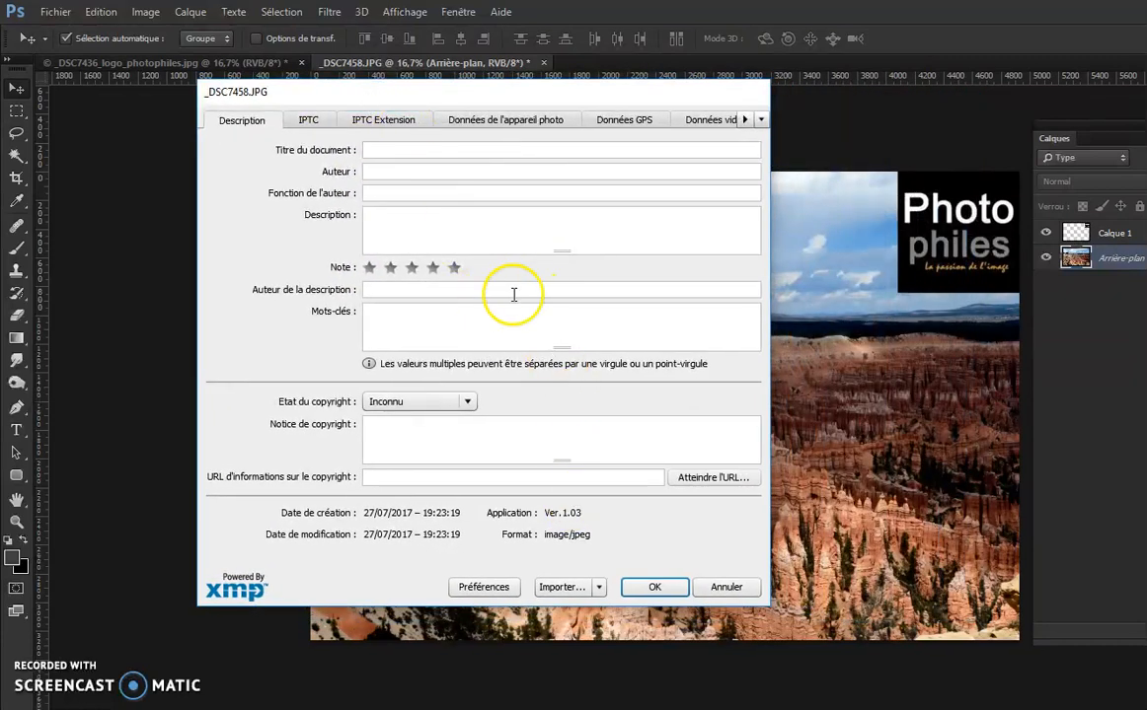
Import bryce_canyon_panorama.xmp from the N°24 Metadonnees folder, clearing the existing properties and replacing them with the template's properties.
click(599, 587)
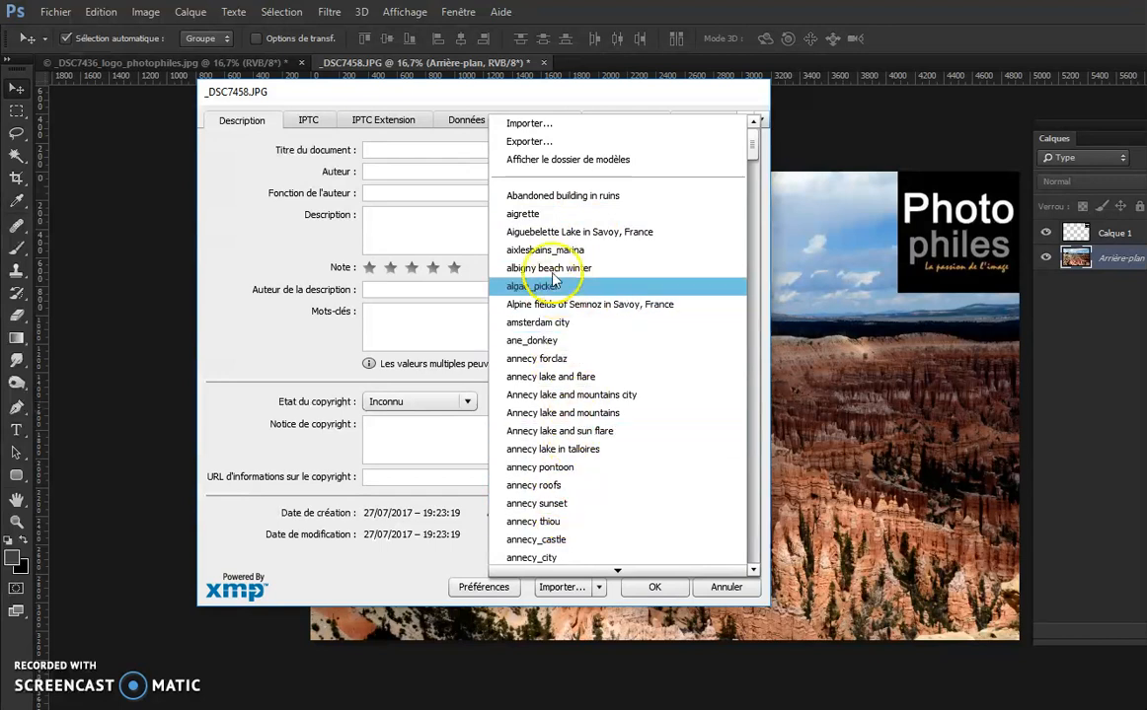
click(534, 125)
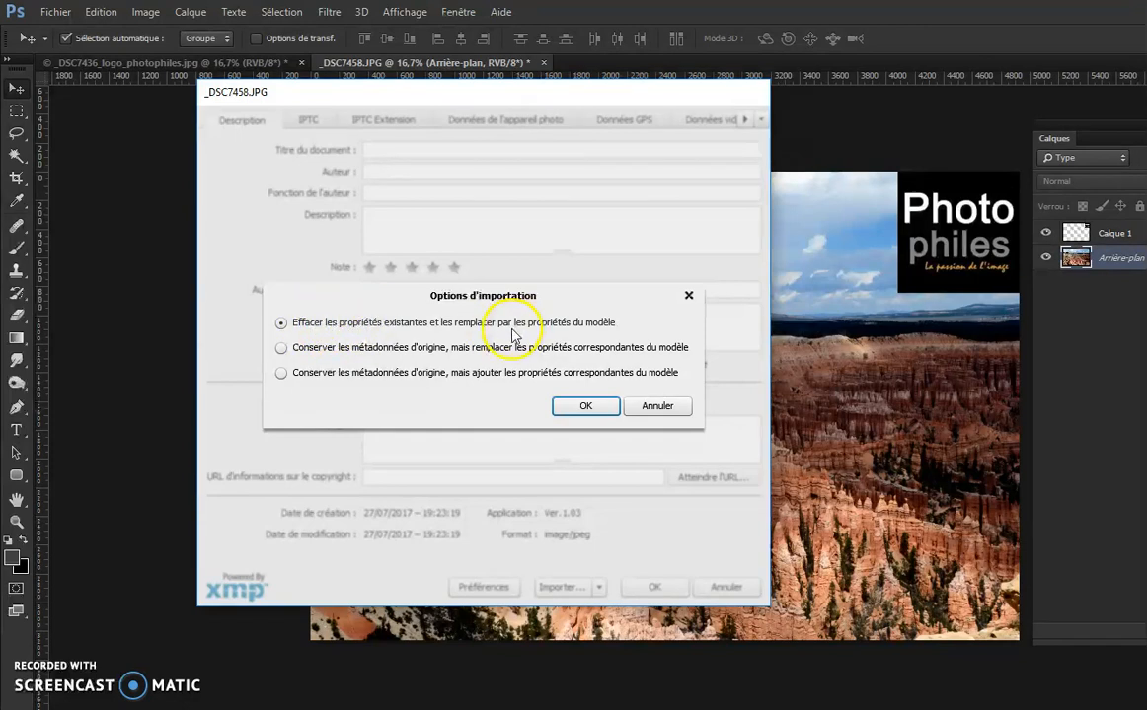
click(585, 408)
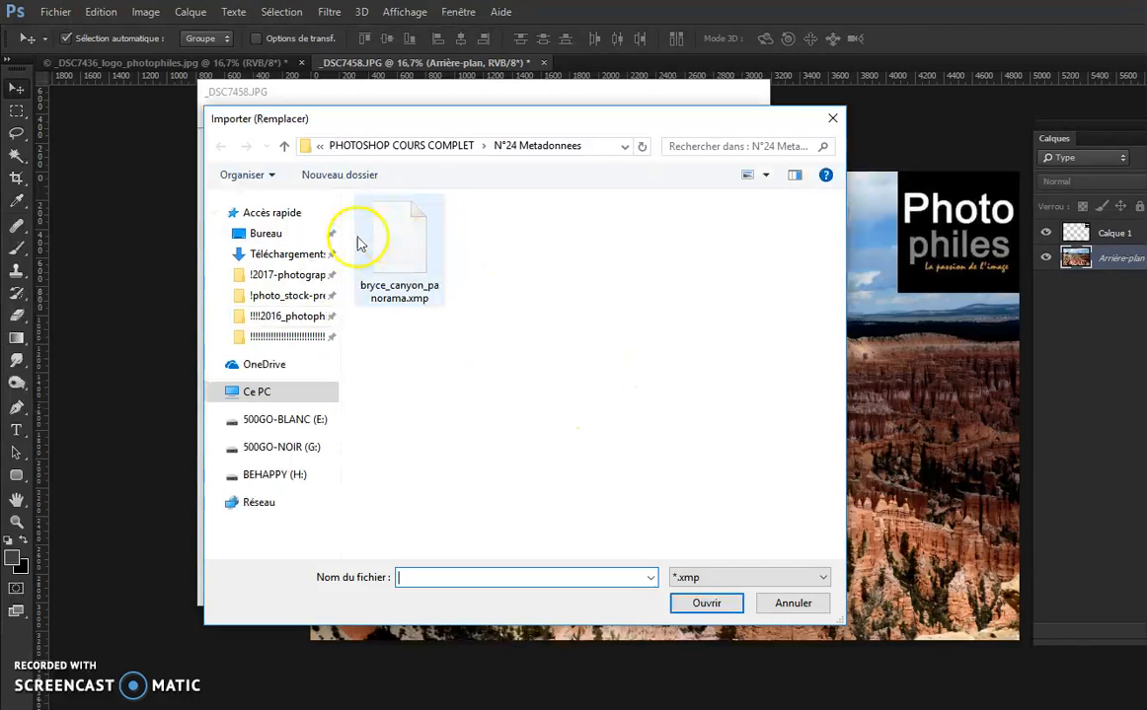
click(412, 273)
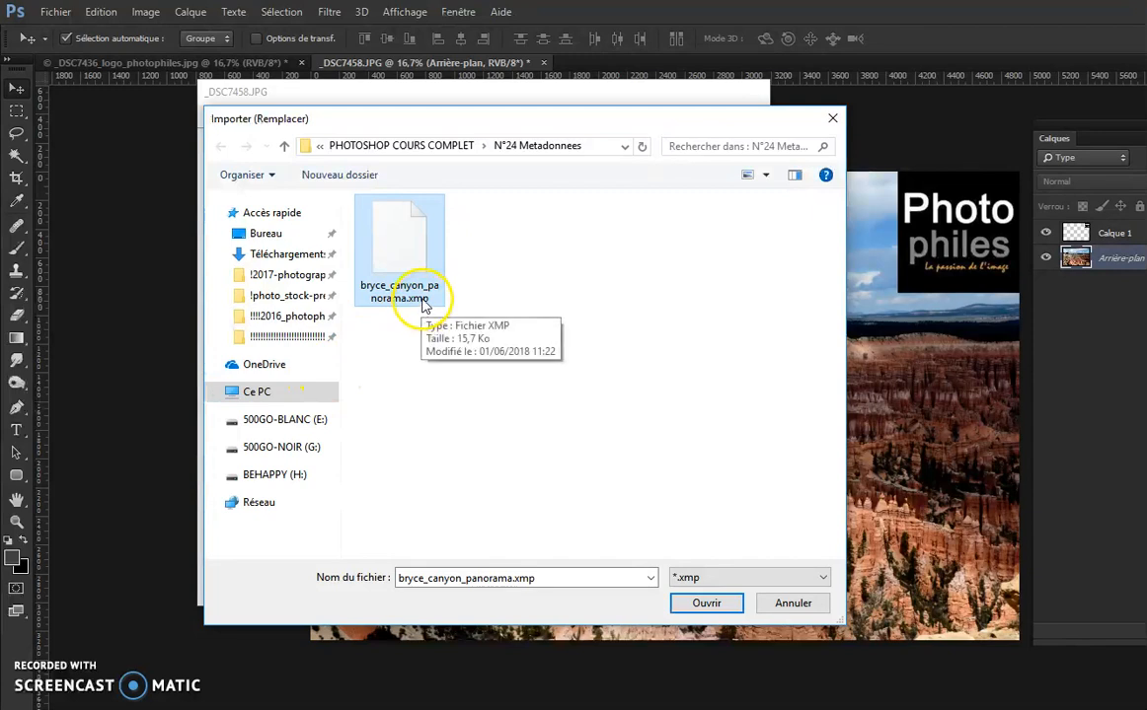
click(713, 606)
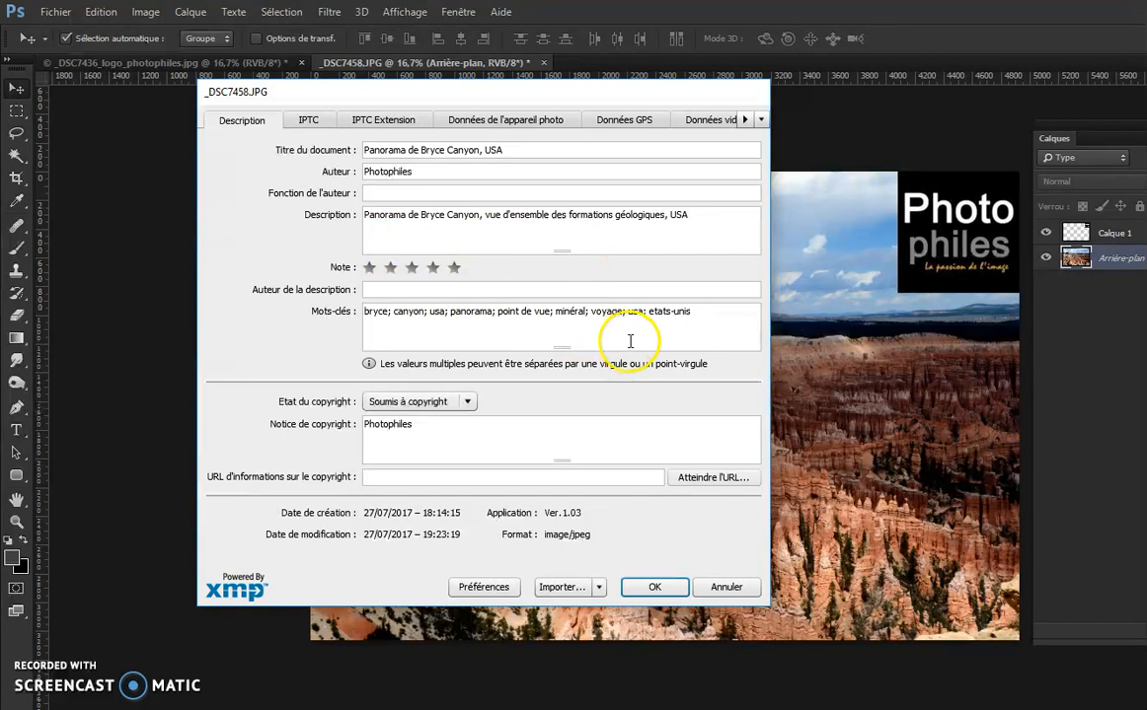
Browse the saved metadata templates as far as Bryce canyon landscape, USA without applying one, and accept the photo's file information.
click(599, 589)
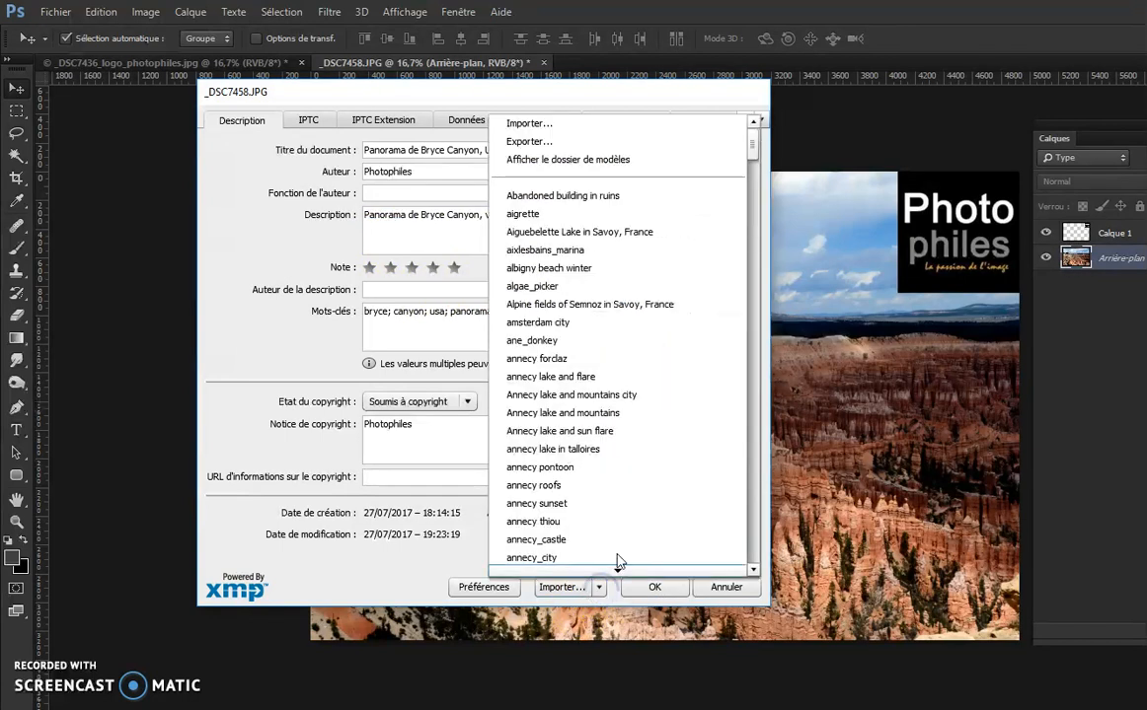
drag(756, 144, 751, 226)
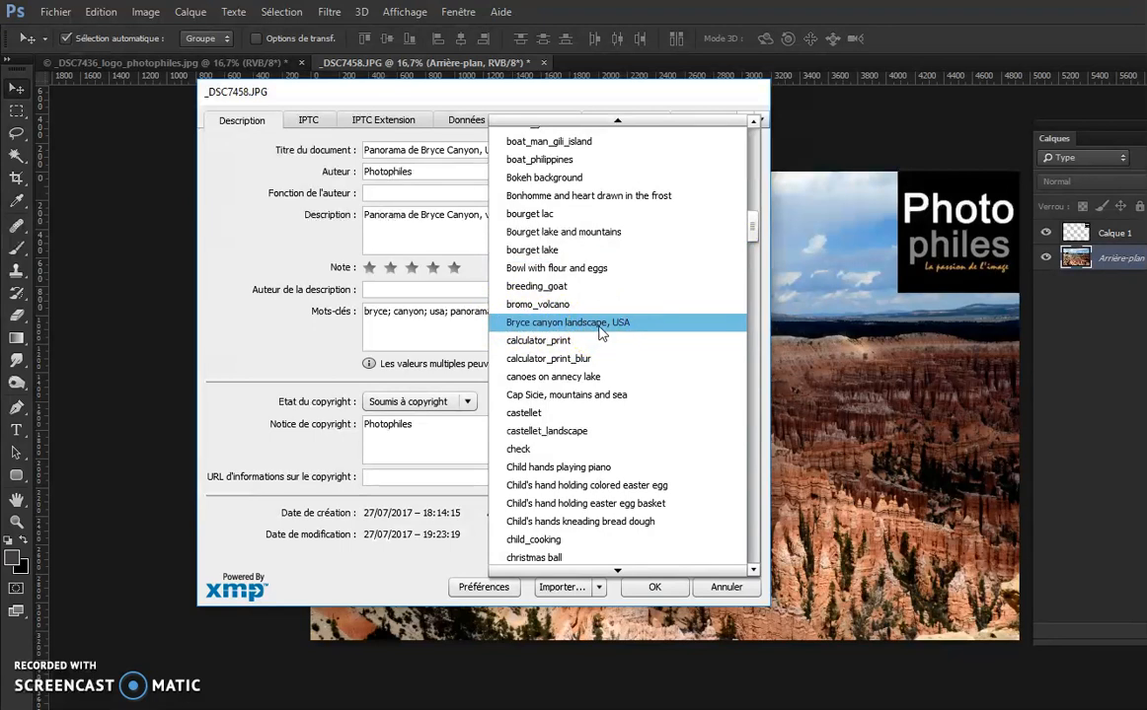
click(642, 592)
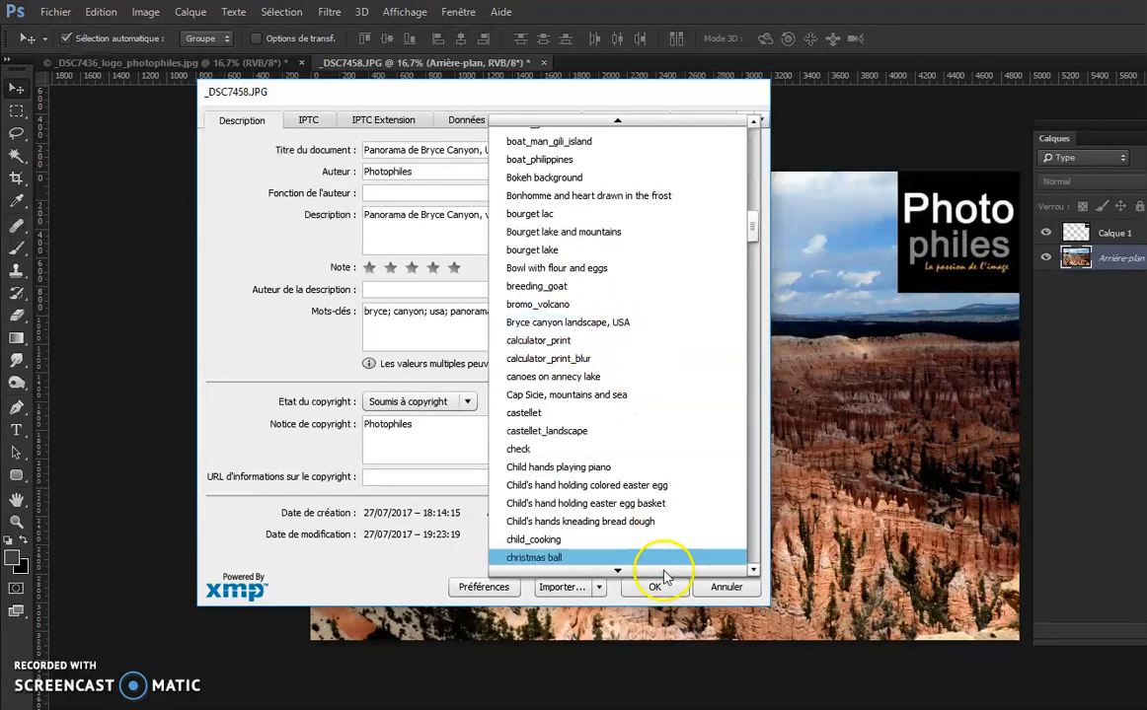
click(614, 604)
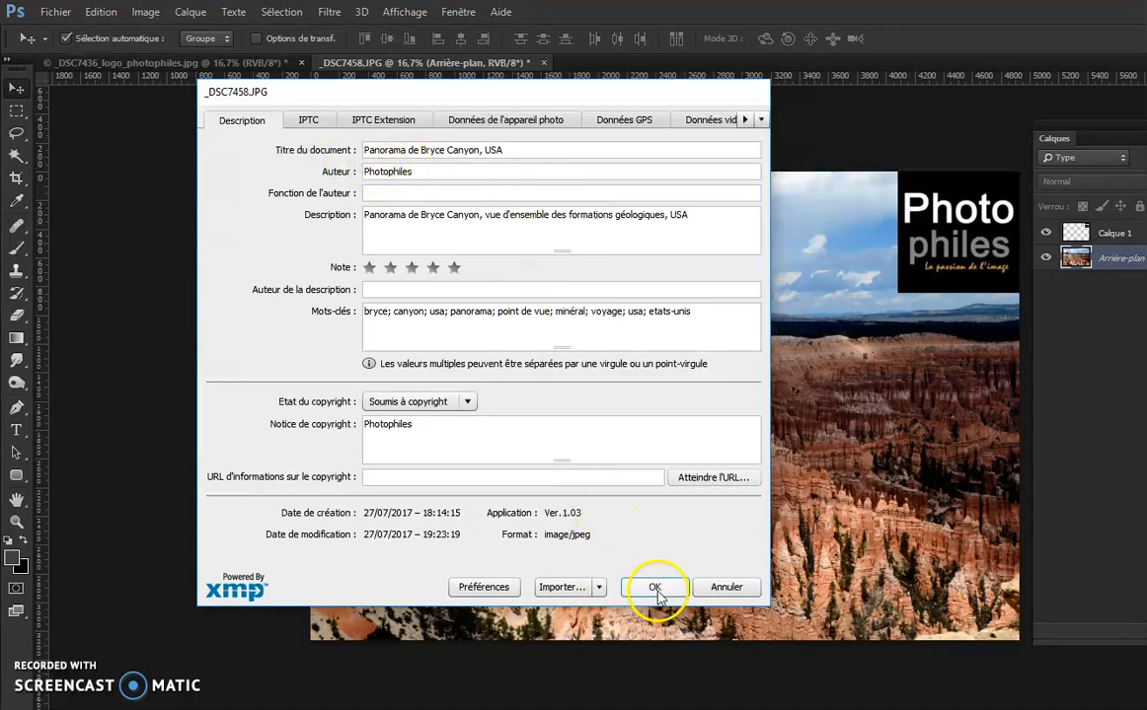
click(654, 589)
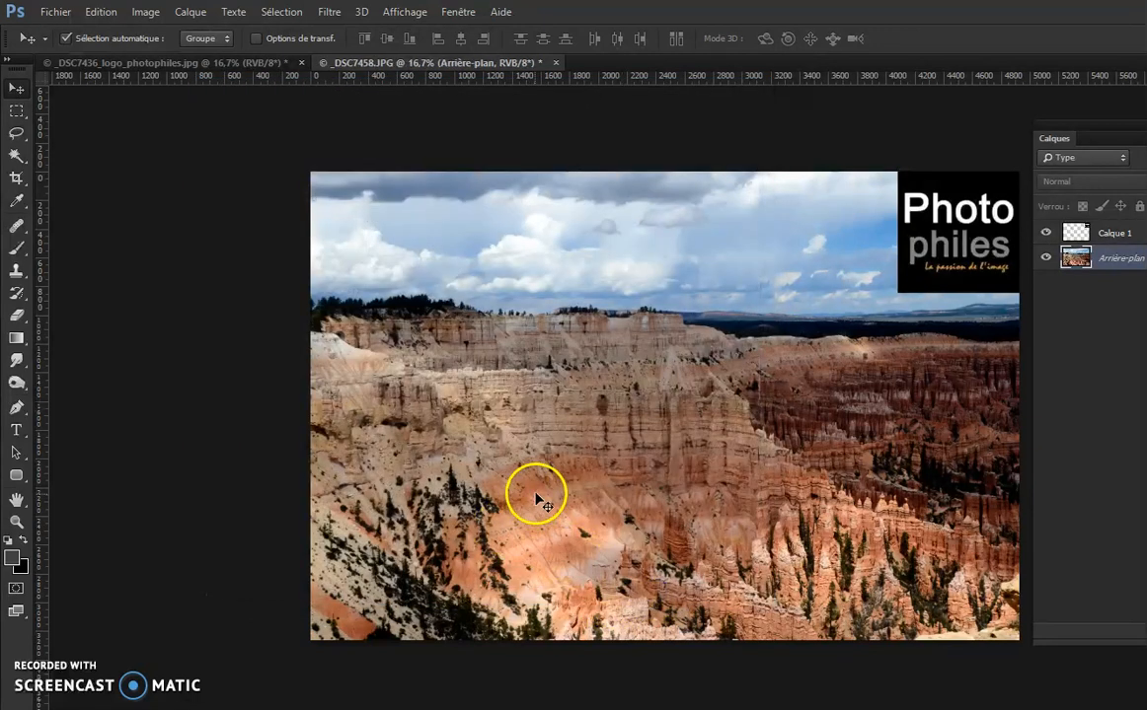